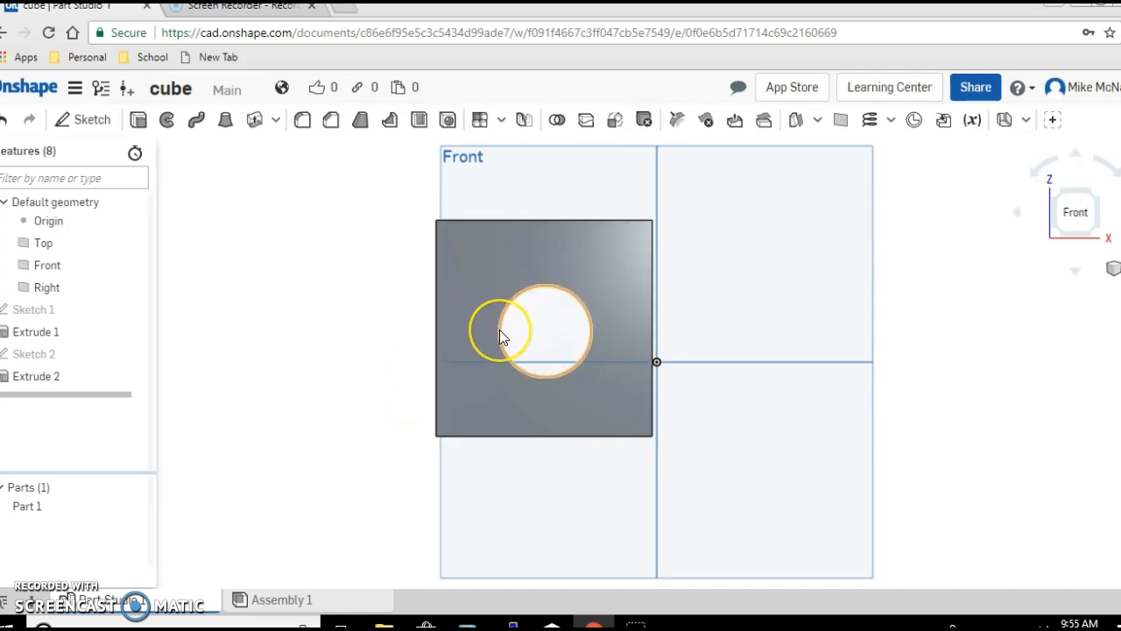
click(467, 333)
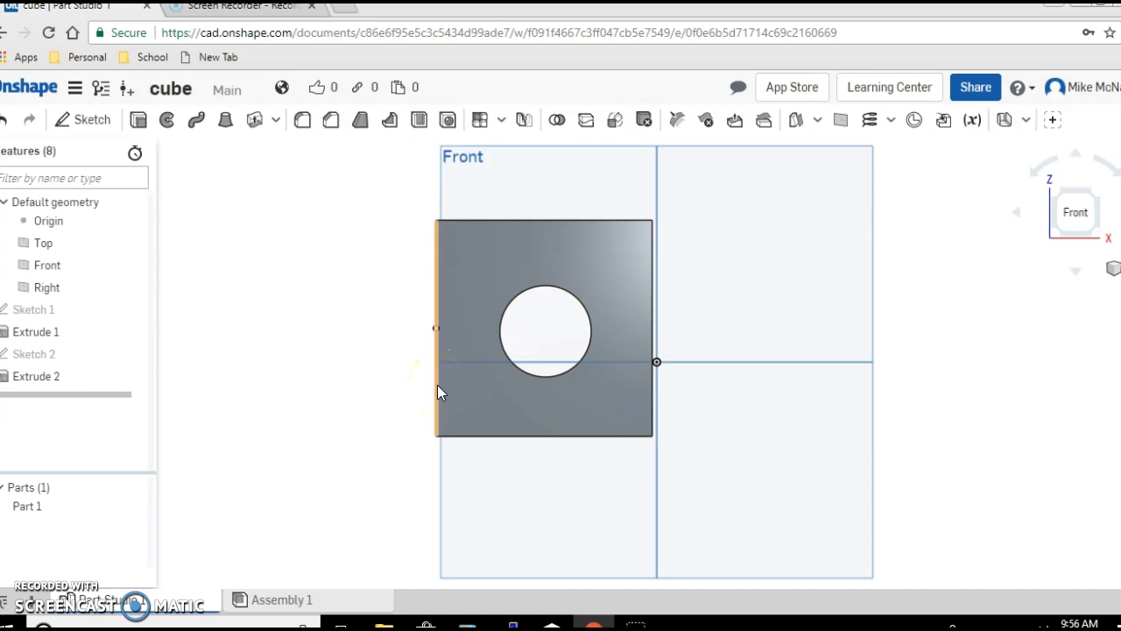
click(480, 431)
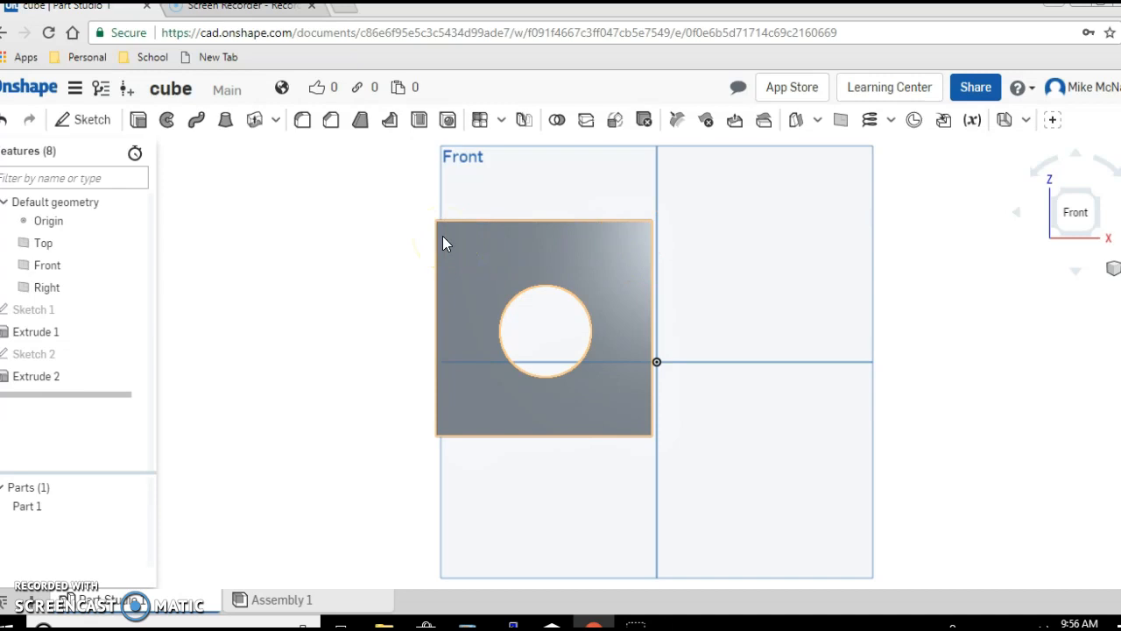
drag(443, 243, 300, 238)
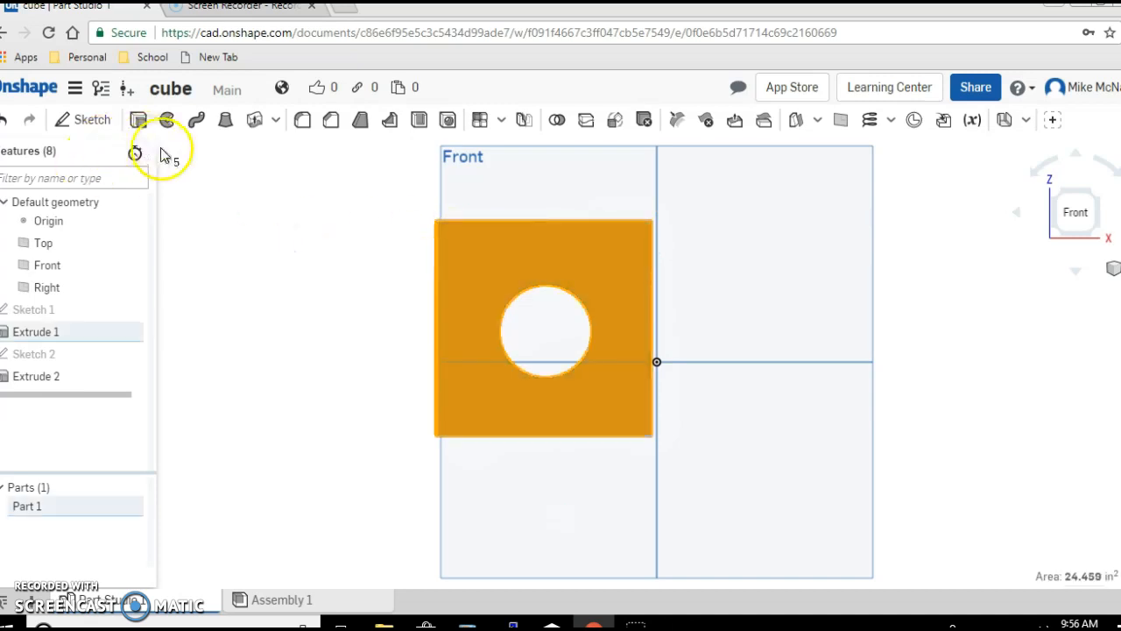
click(288, 234)
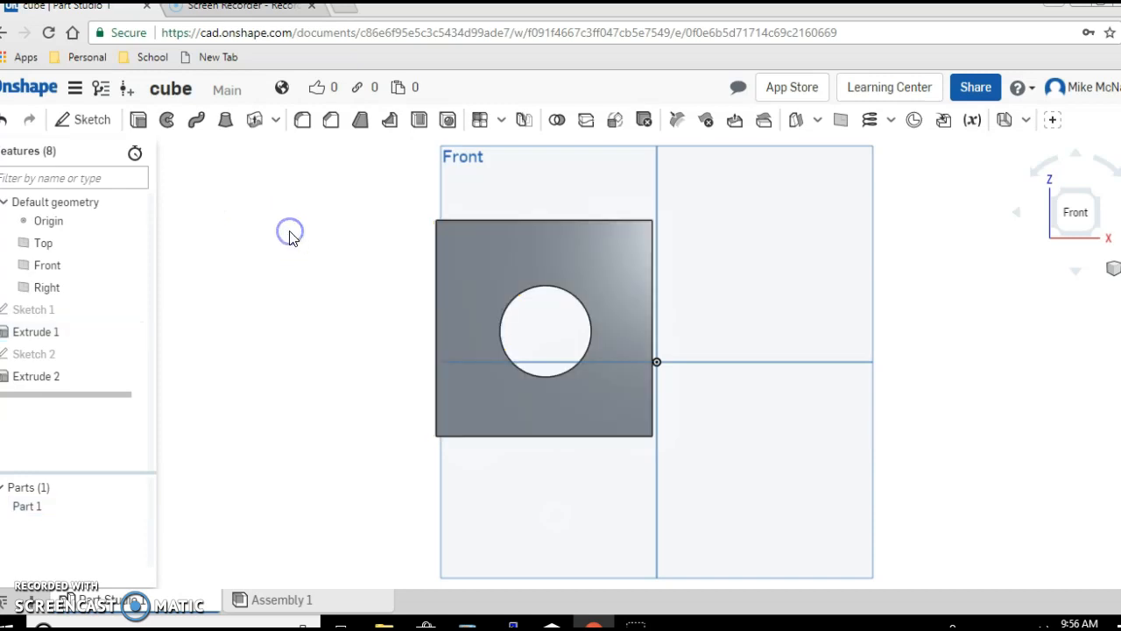
Start a sketch on the cube's front face and draw a corner rectangle about 0.33 in wide near its lower-left corner.
click(89, 129)
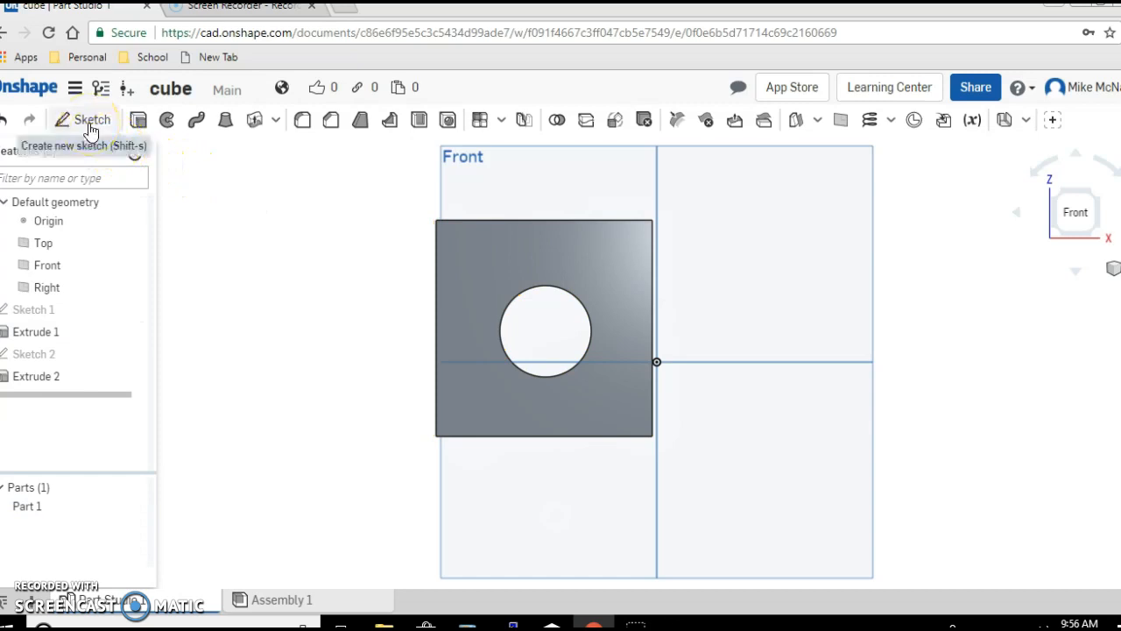
click(88, 129)
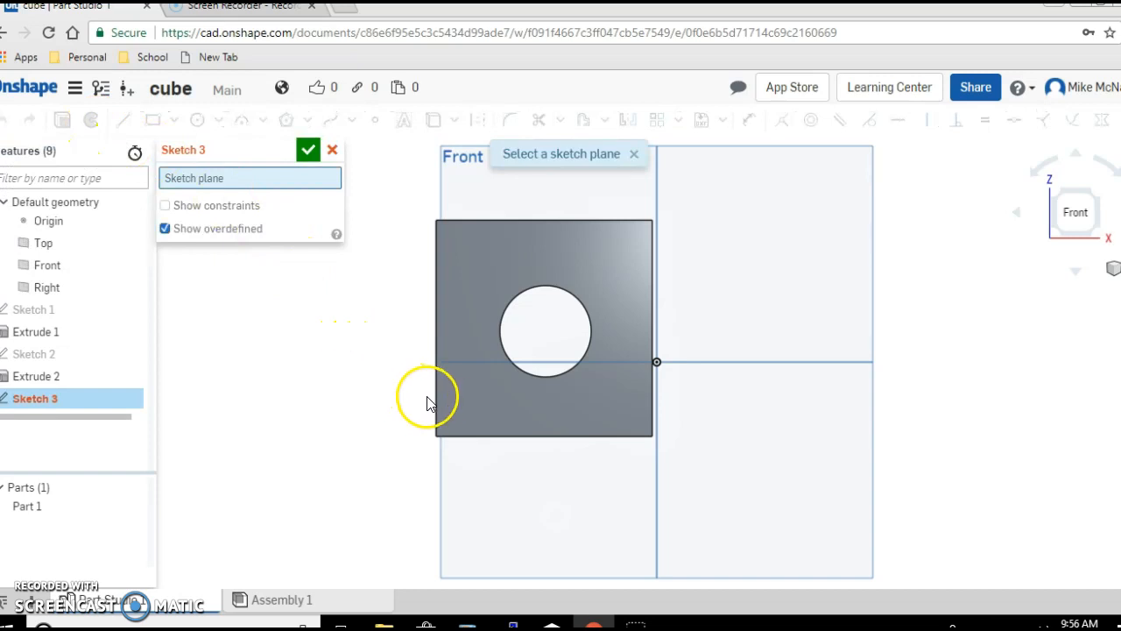
click(473, 406)
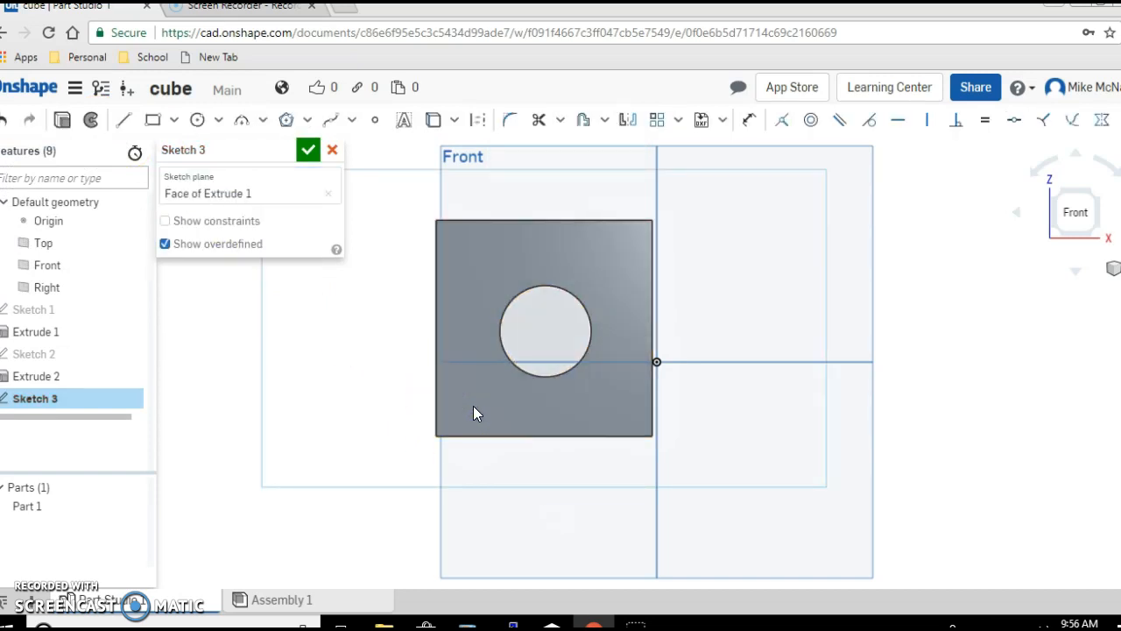
click(175, 122)
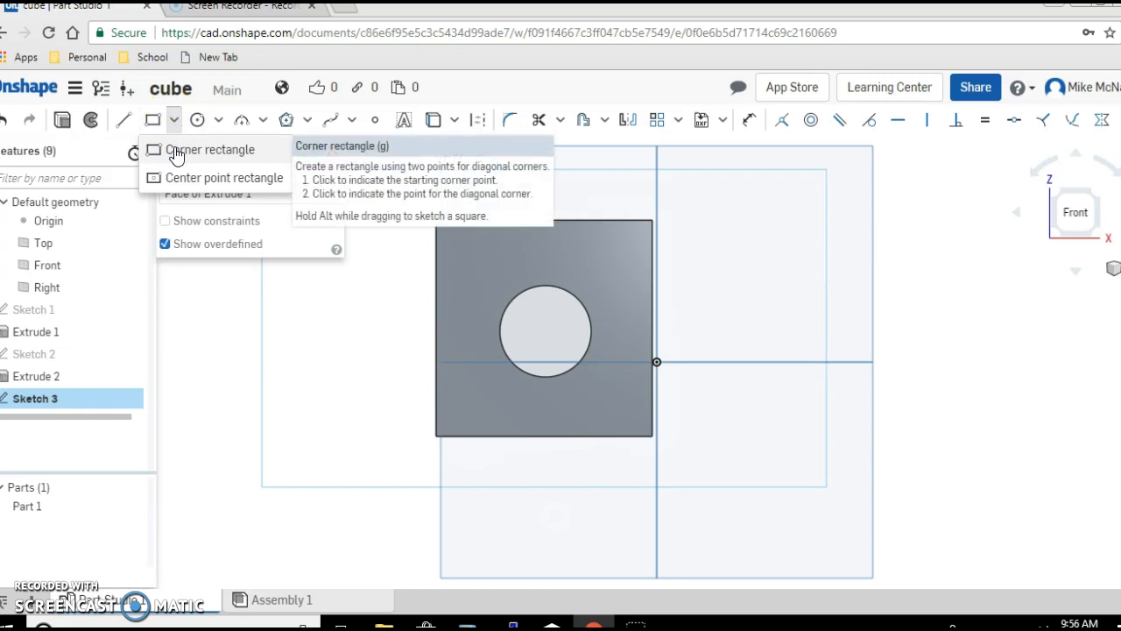
click(175, 150)
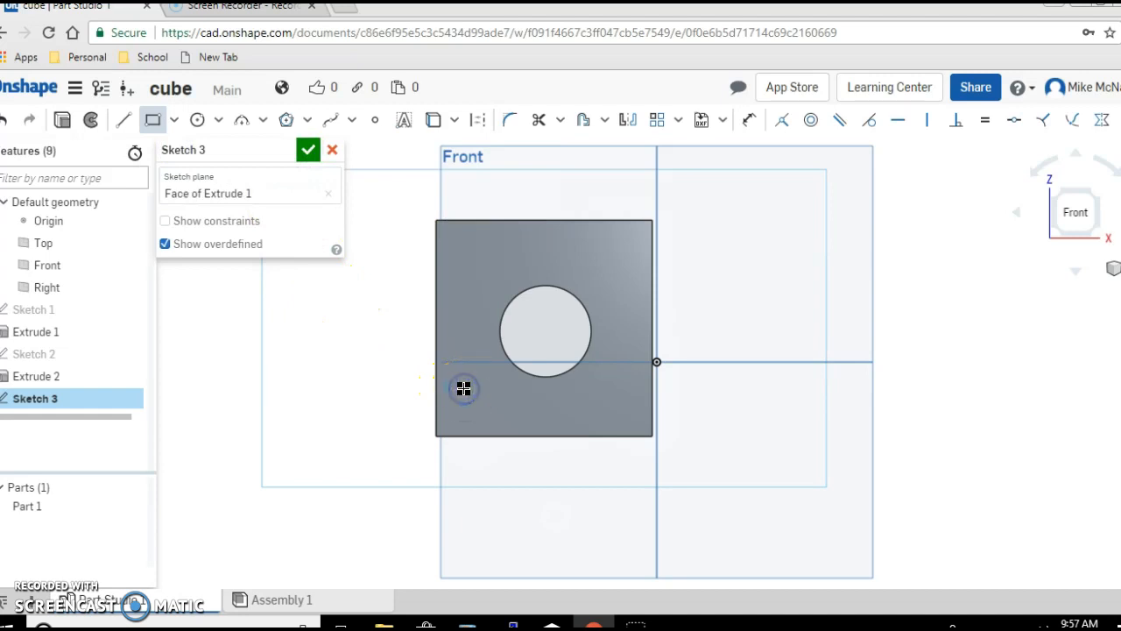
click(487, 413)
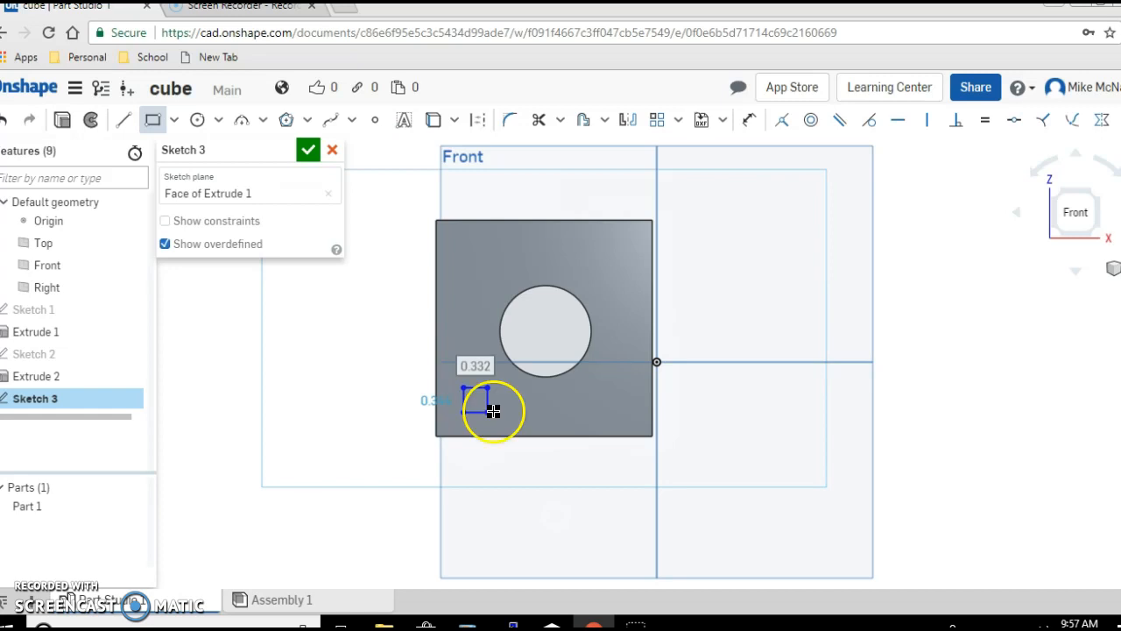
Dimension the small rectangle's width and height to 0.25 in each.
click(748, 124)
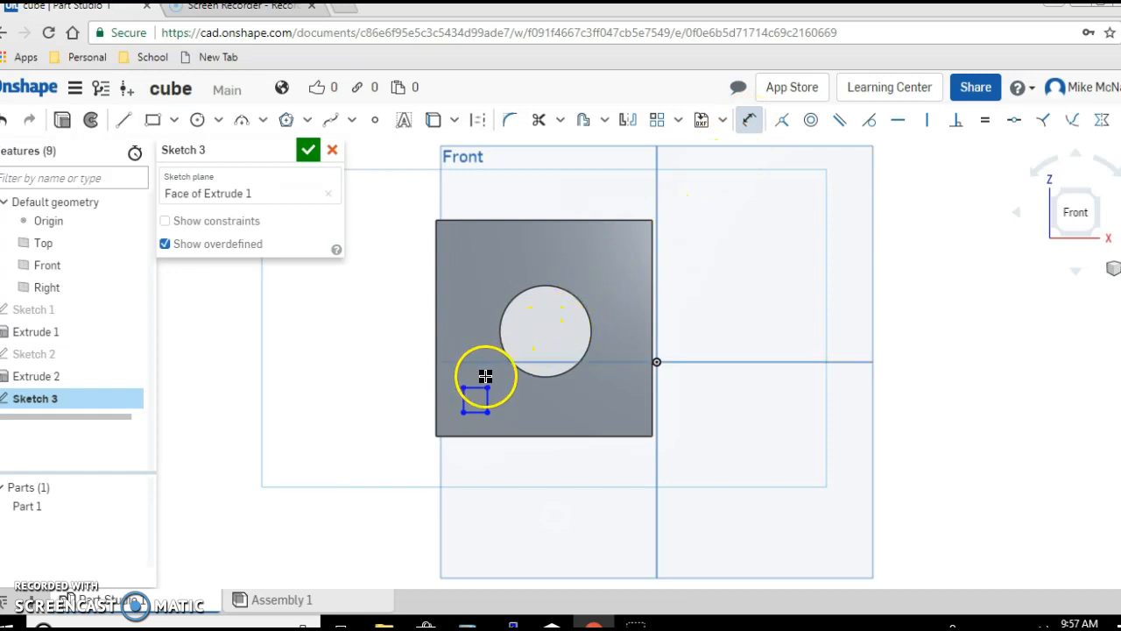
click(474, 386)
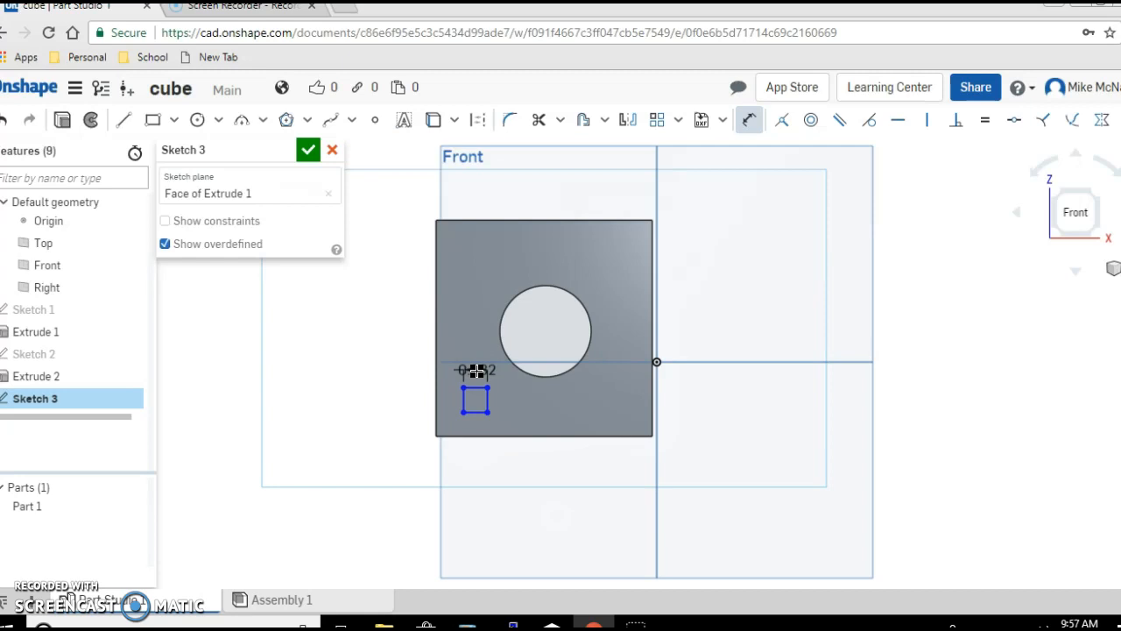
click(476, 371)
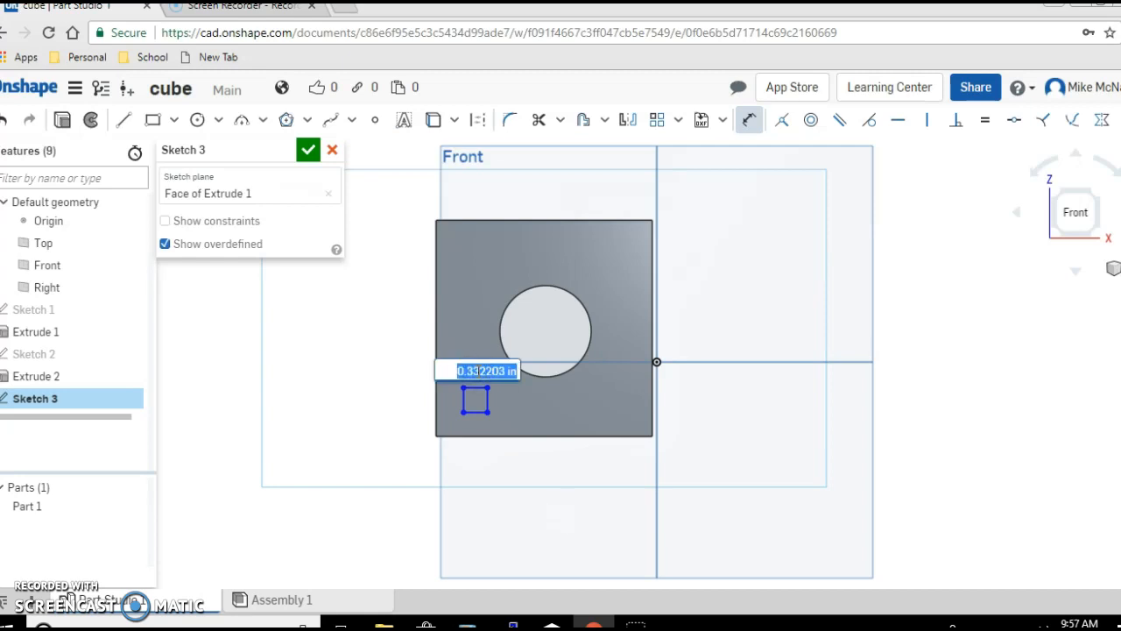
text(.25)
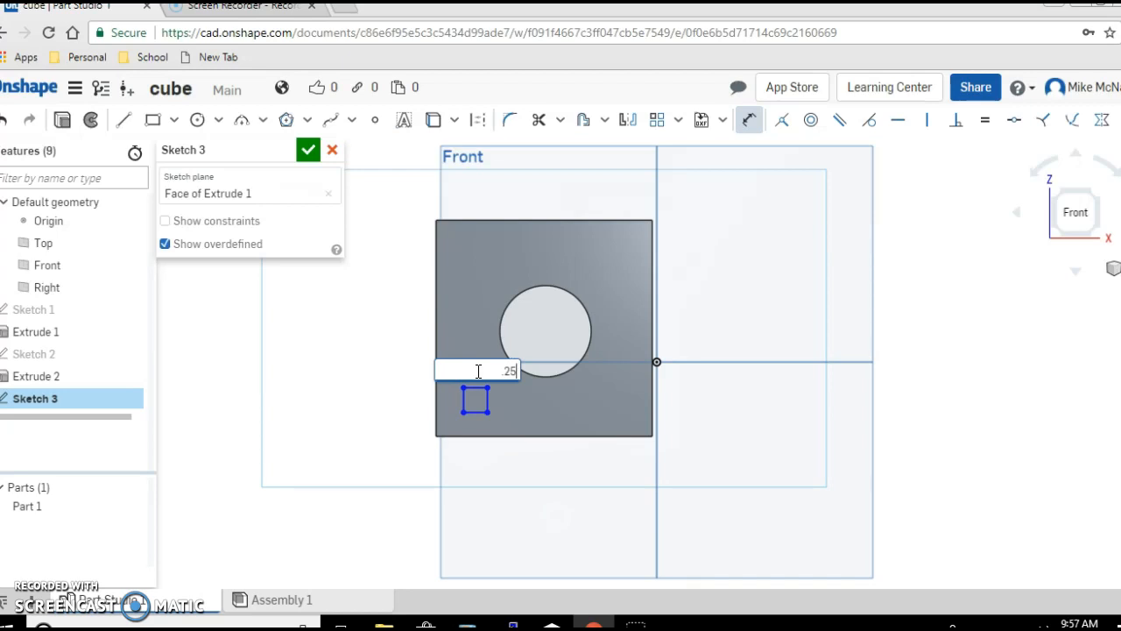
key(Return)
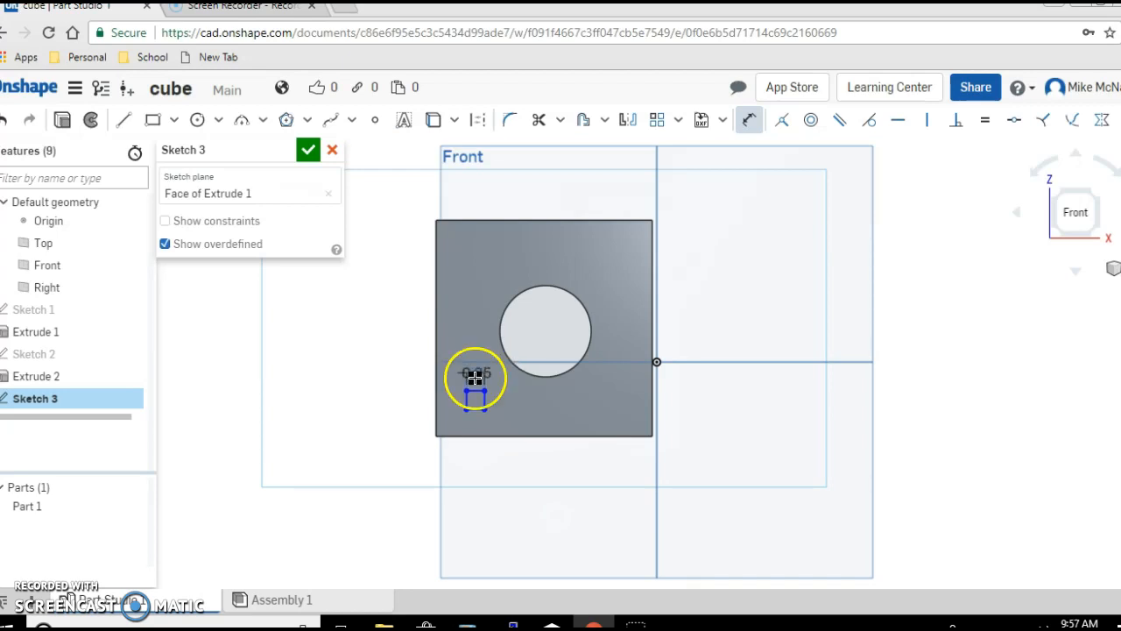
click(484, 400)
click(508, 399)
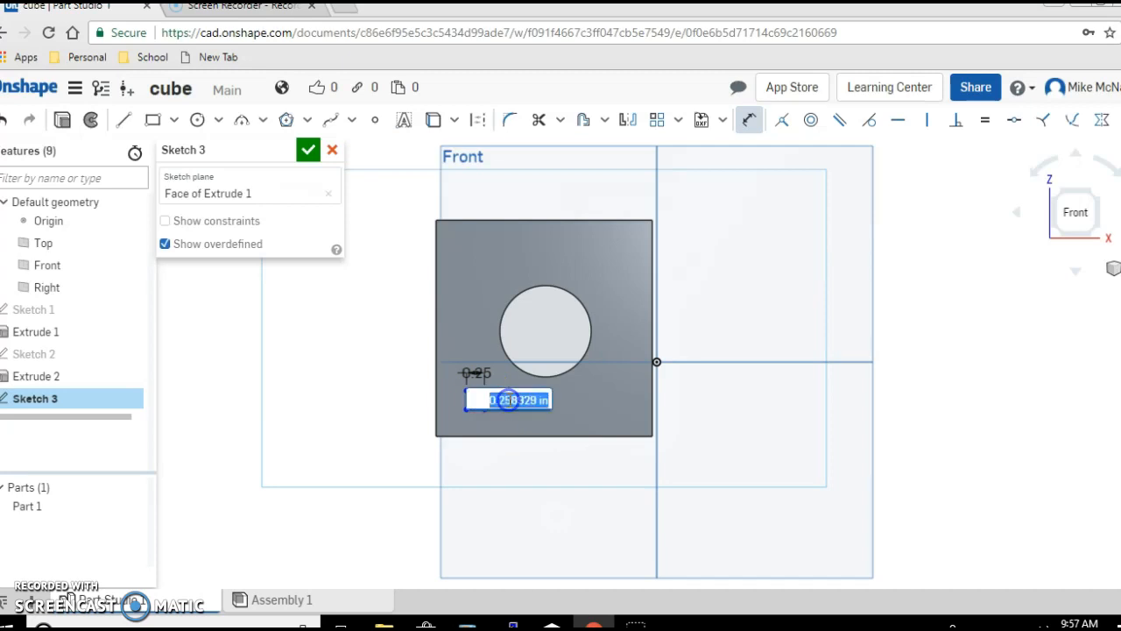
text(.25)
key(Return)
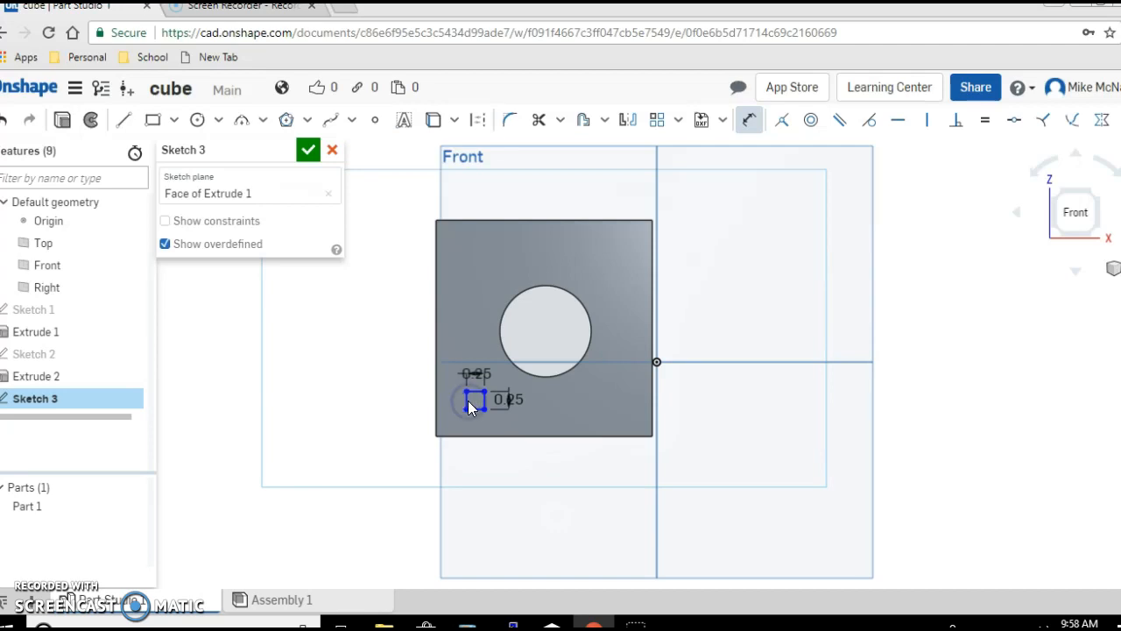
Dimension the distance between the small square's left side and the cube's left edge to 0.25 in.
click(466, 400)
click(437, 400)
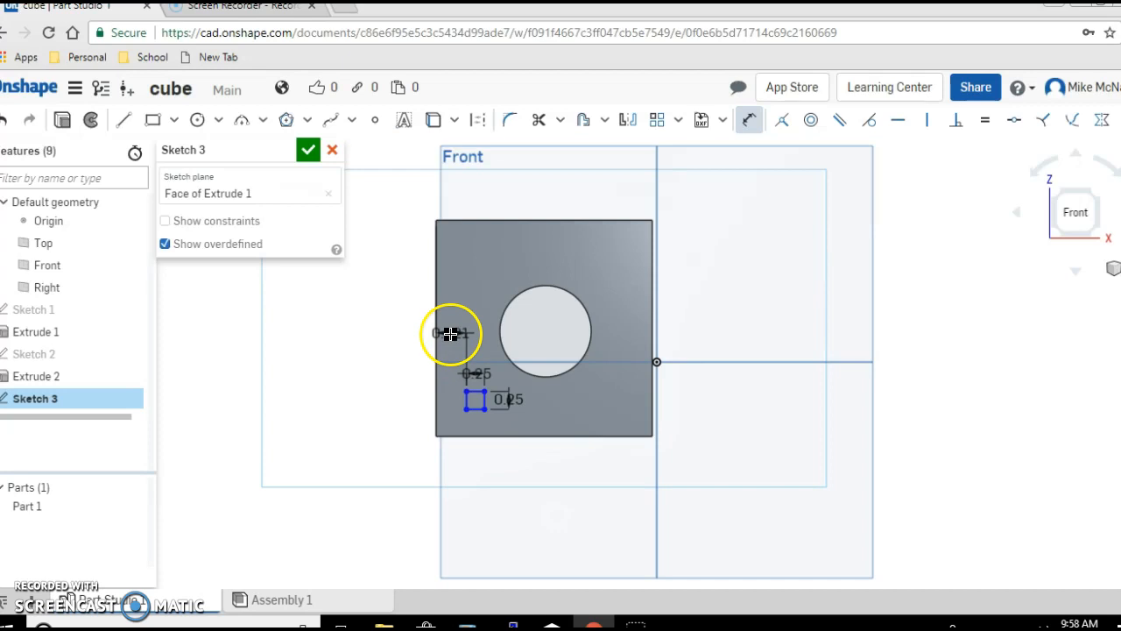
click(451, 332)
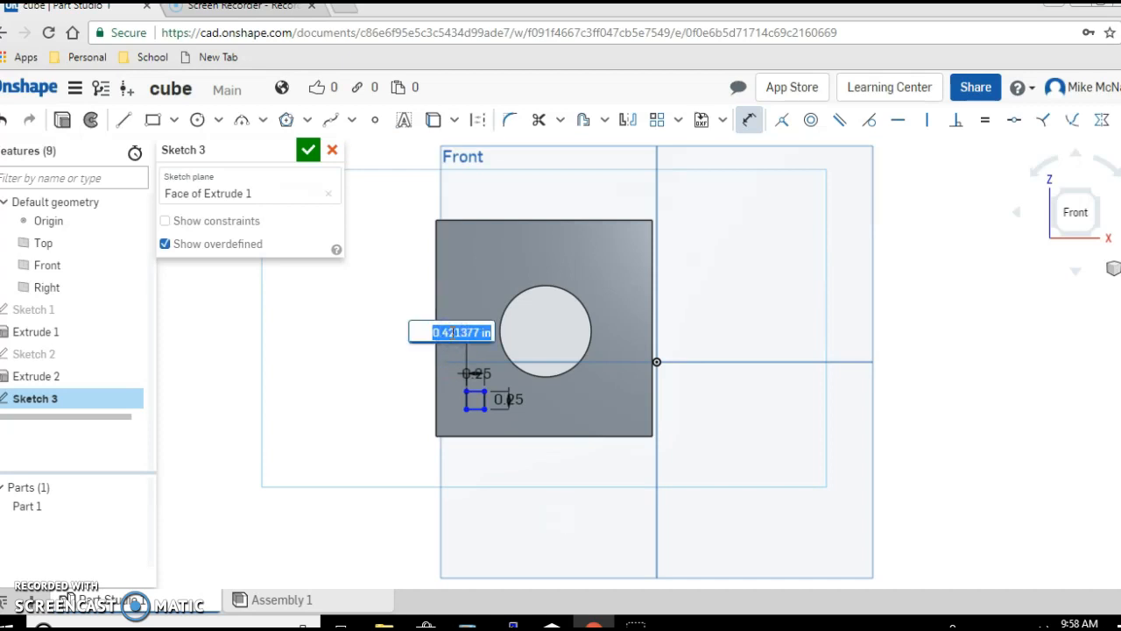
text(.25)
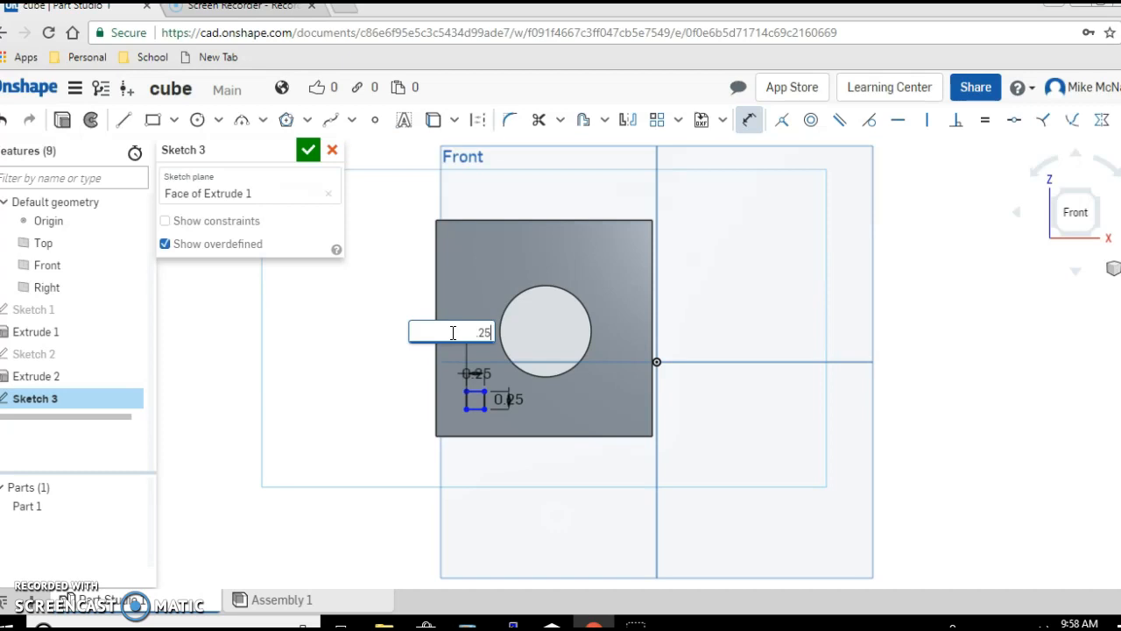
key(Return)
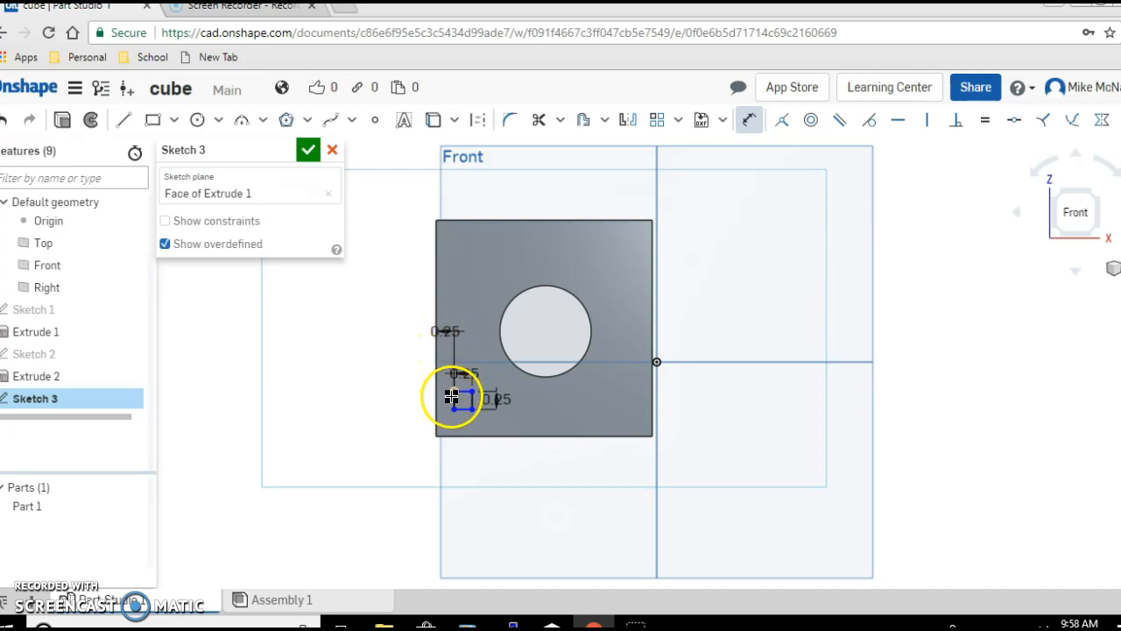
Dimension the distance between the small square's bottom side and the cube's bottom edge to 0.25 in.
click(464, 409)
drag(464, 409, 465, 435)
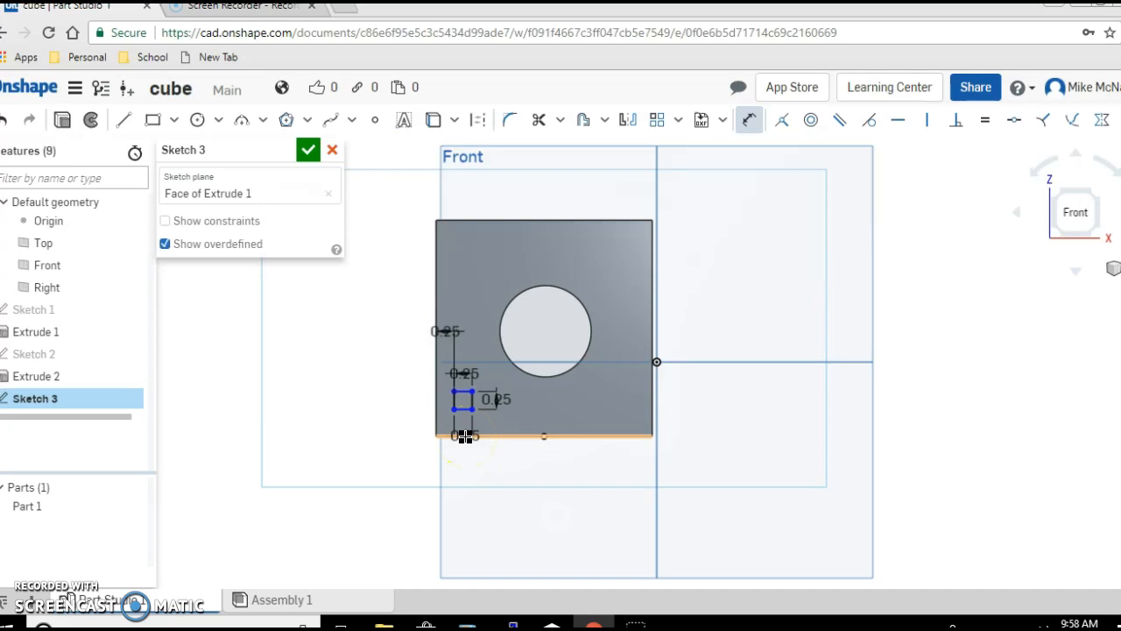
drag(463, 432, 520, 425)
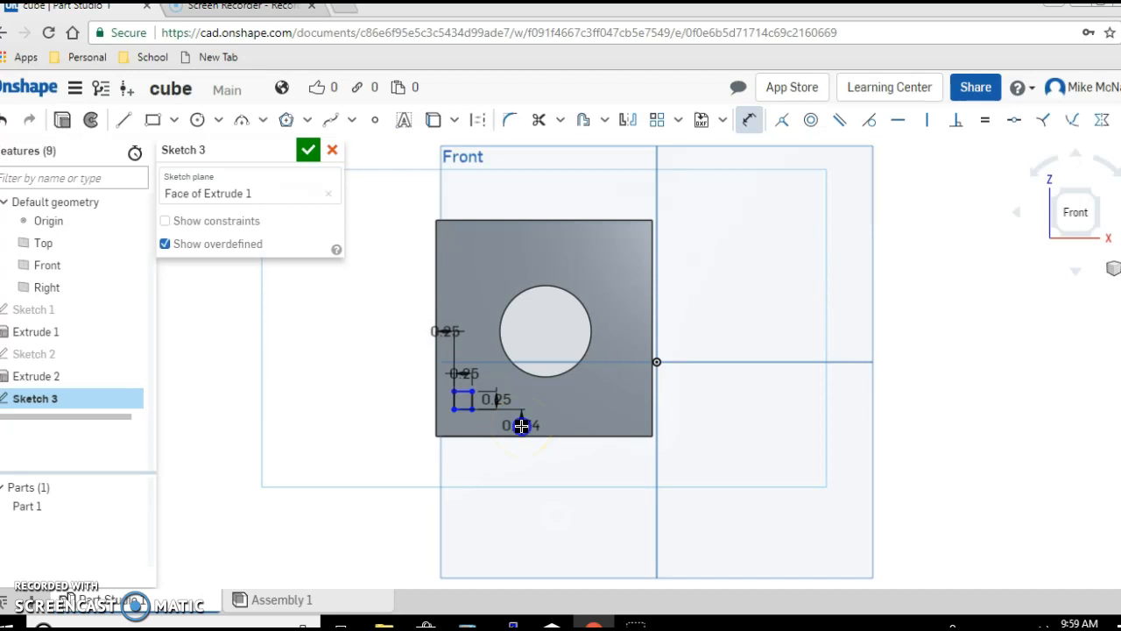
double_click(521, 426)
key(BackSpace)
text(.2)
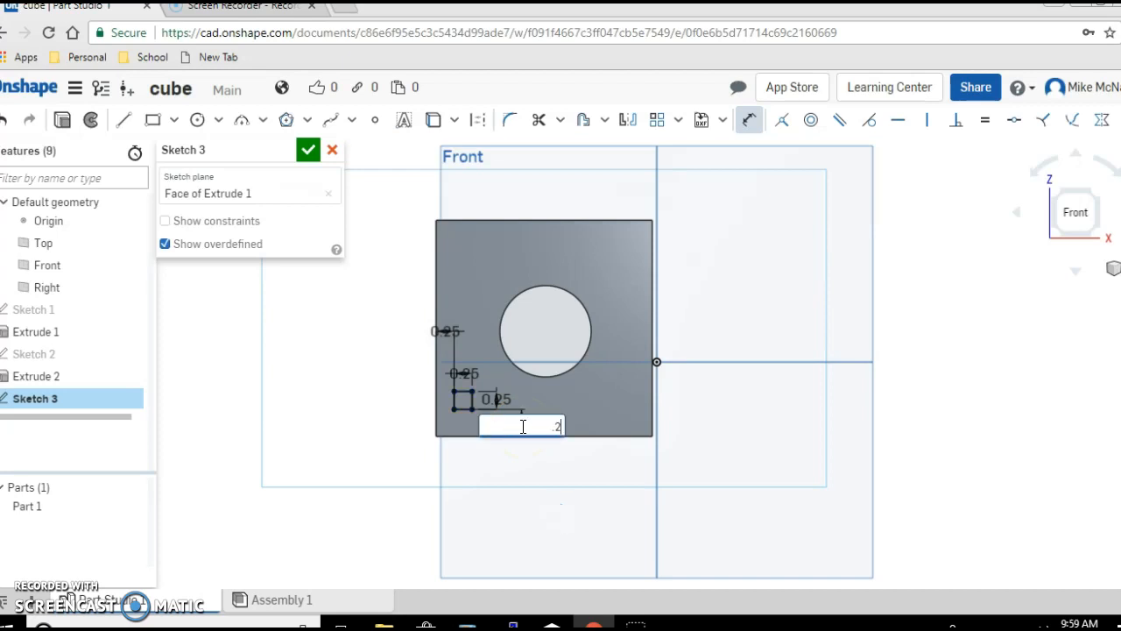
text(5)
key(Return)
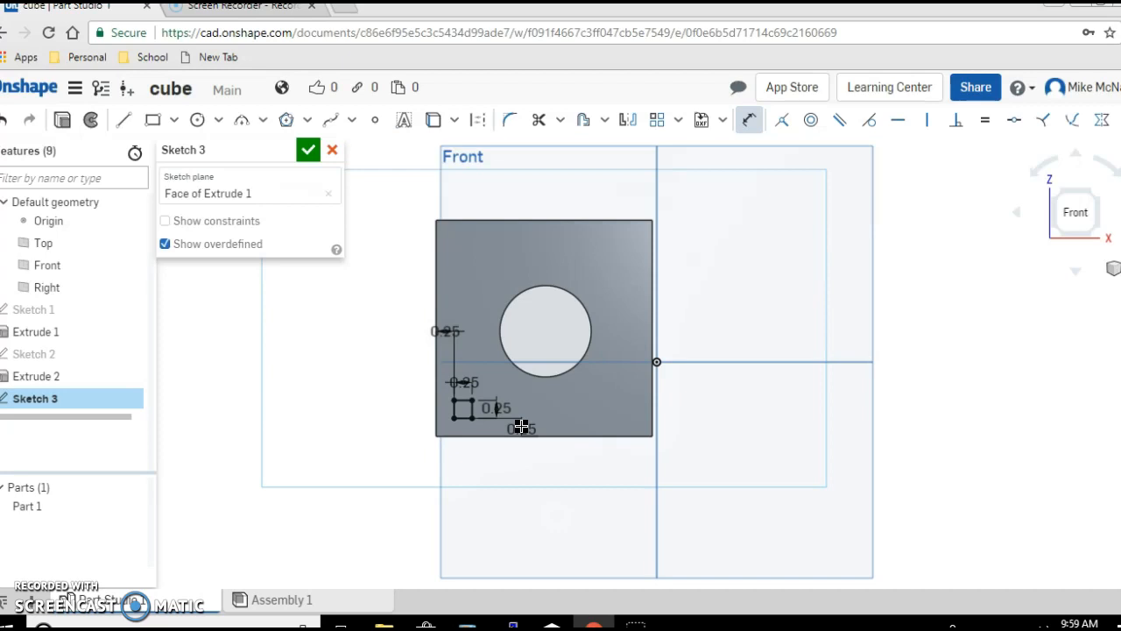
Try to add a 0.5 in vertical dimension from the small square's top side to the horizontal Top plane line.
right_click(462, 403)
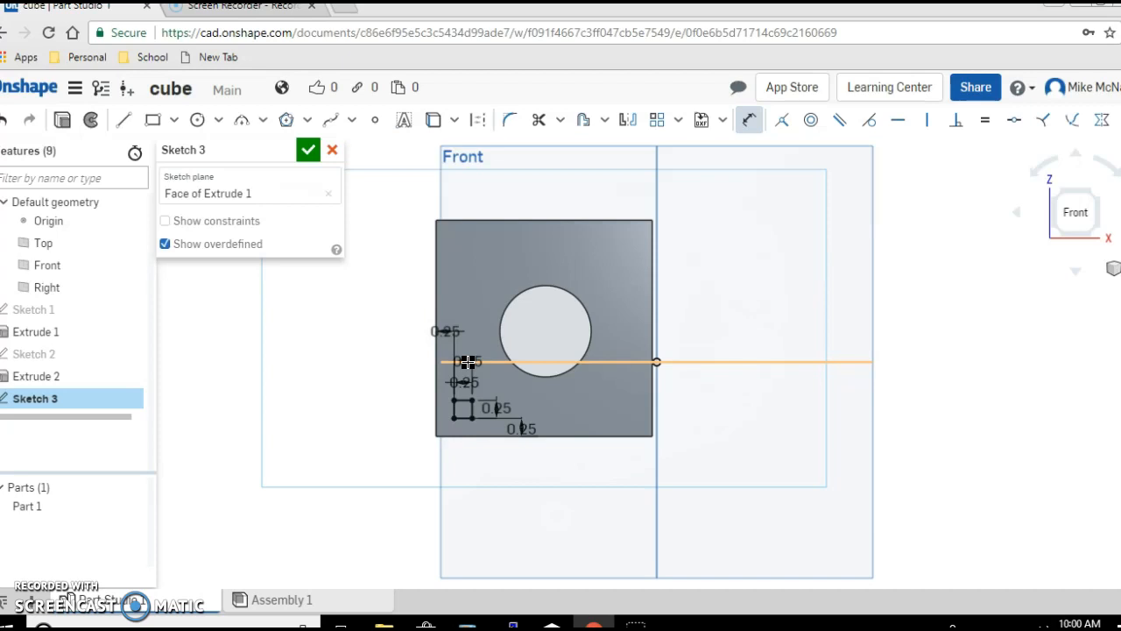
click(468, 362)
click(468, 362)
text(.5)
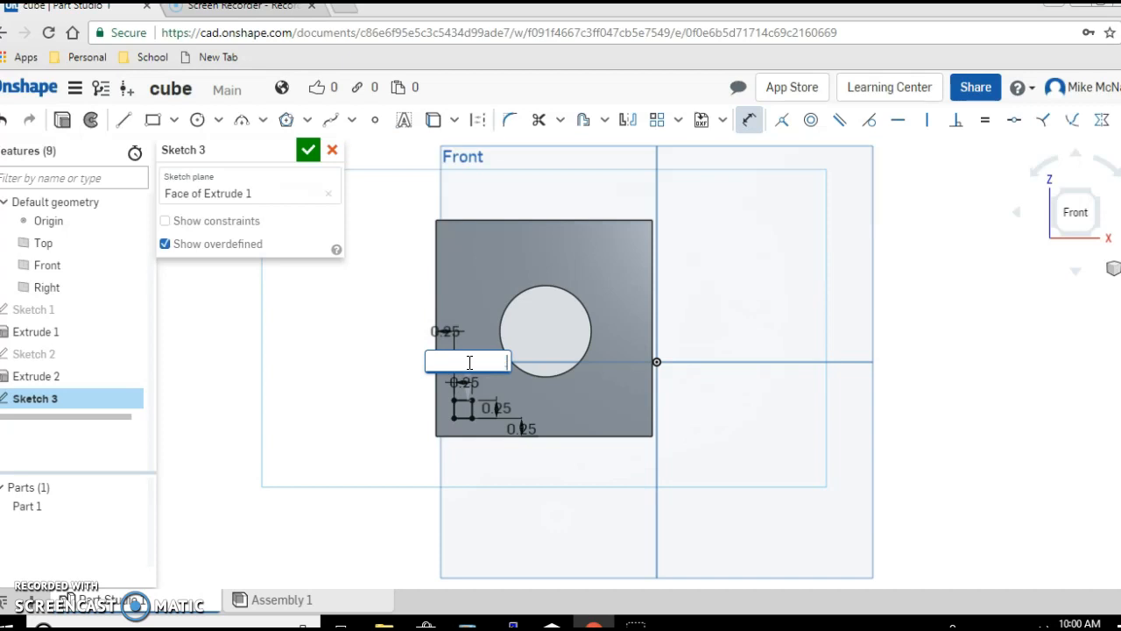
key(Return)
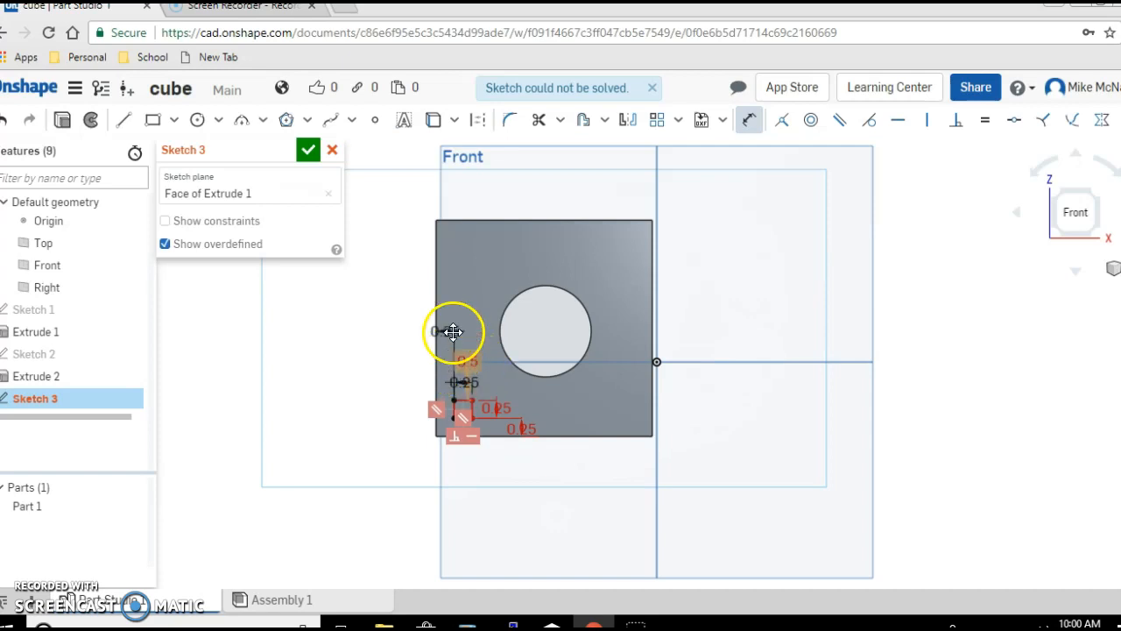
Delete the conflicting 0.5 in dimension above the small square.
click(486, 432)
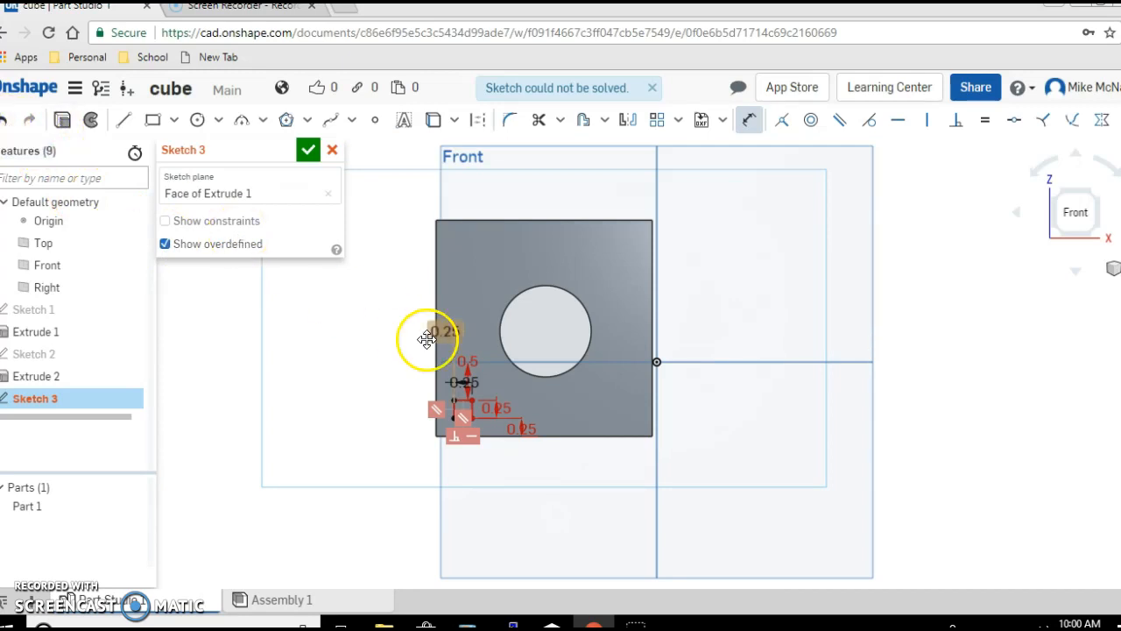
click(472, 362)
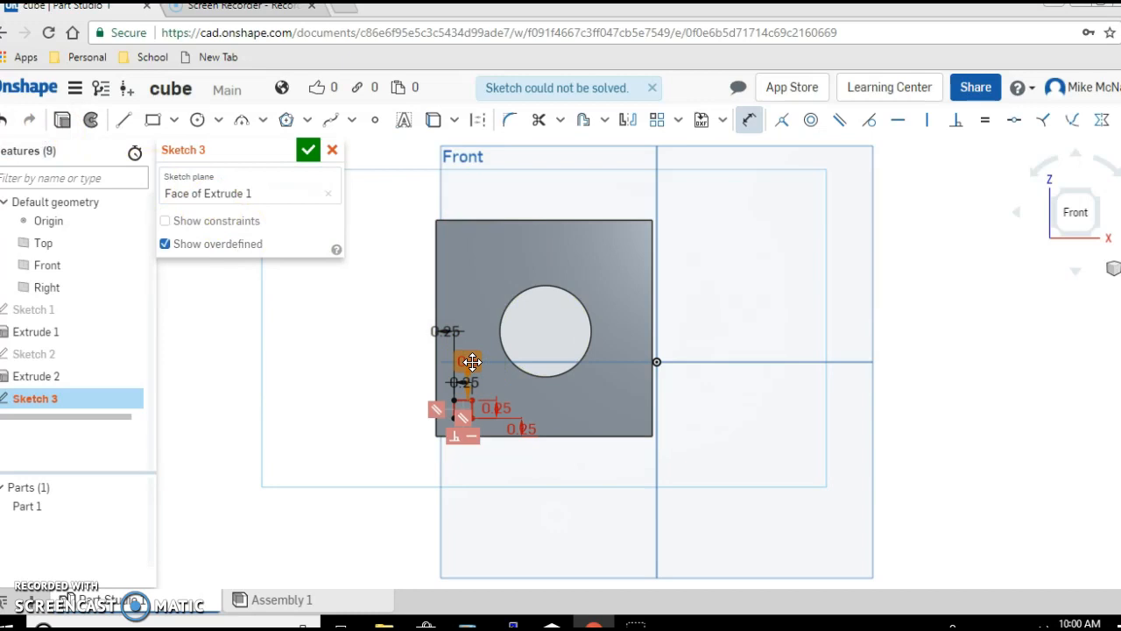
key(Delete)
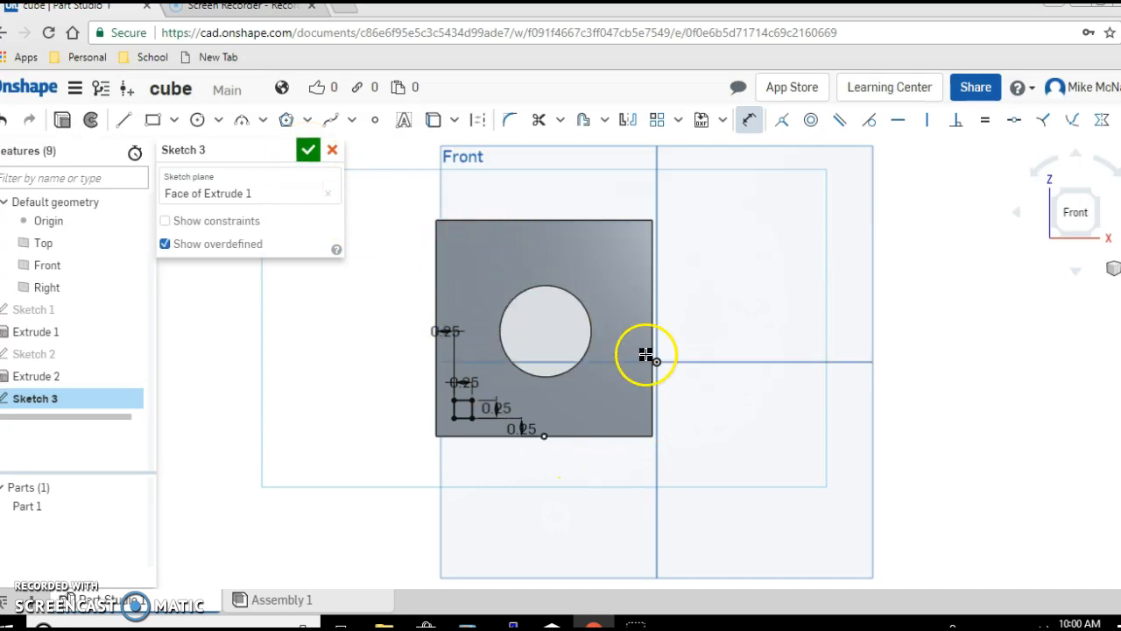
Finish the sketch and extrude the small square as a Remove cut with the Through all end type, cutting through the cube.
click(308, 154)
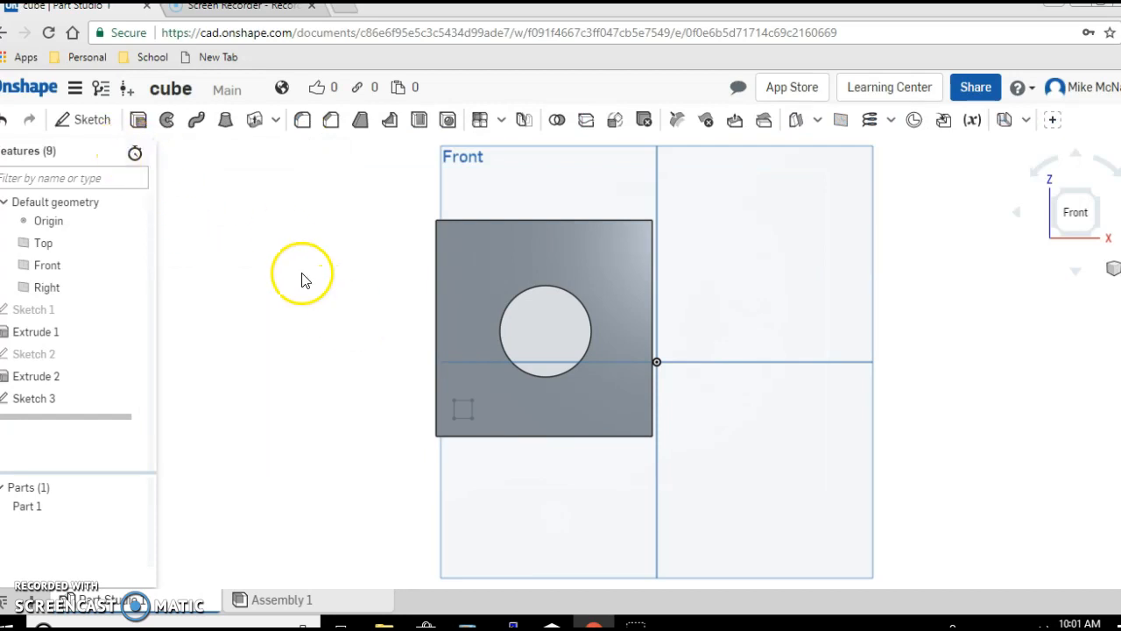
click(136, 121)
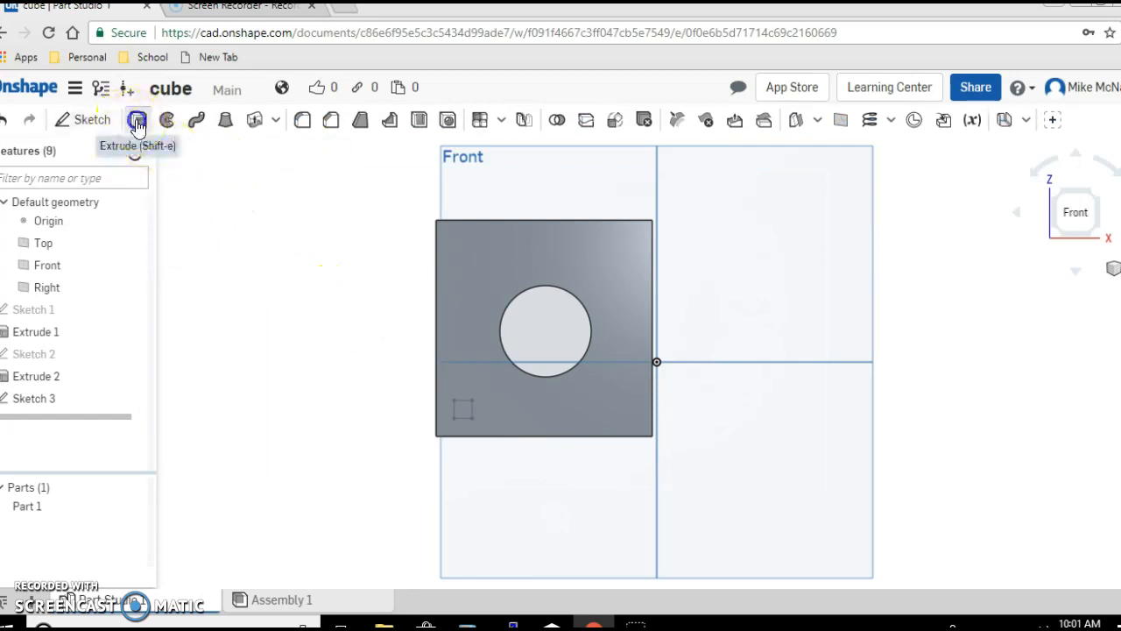
click(459, 409)
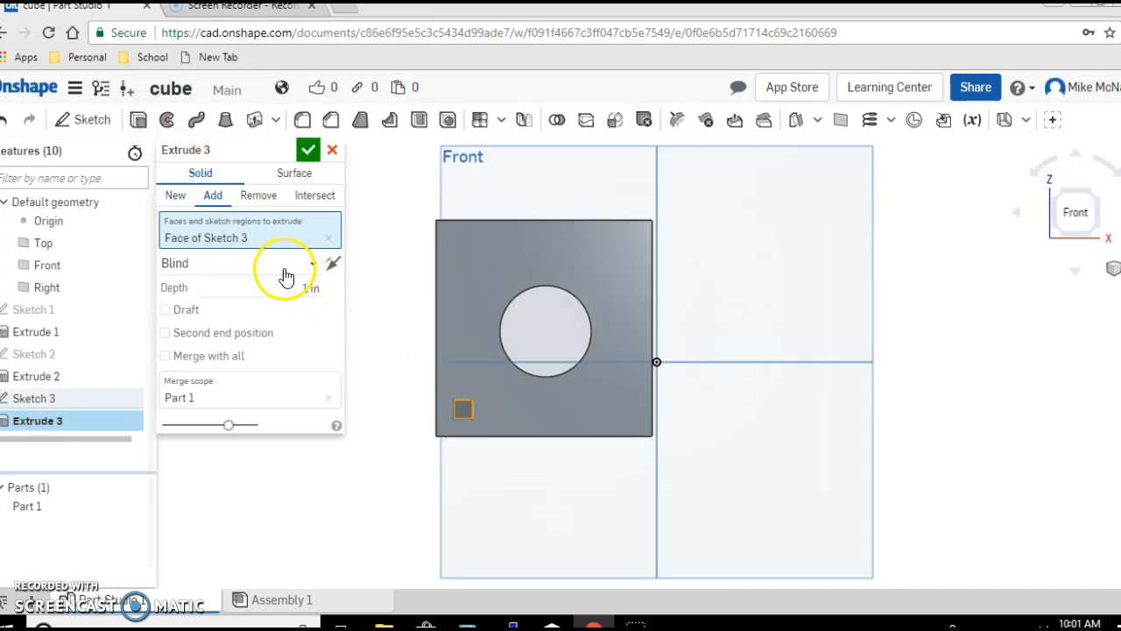
click(257, 201)
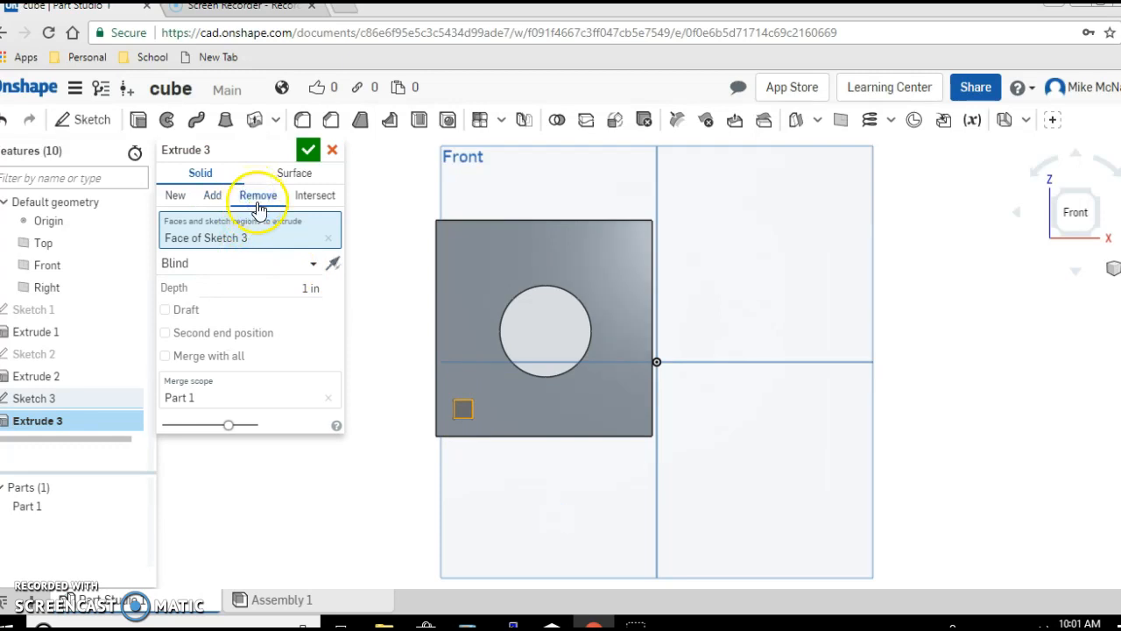
click(313, 262)
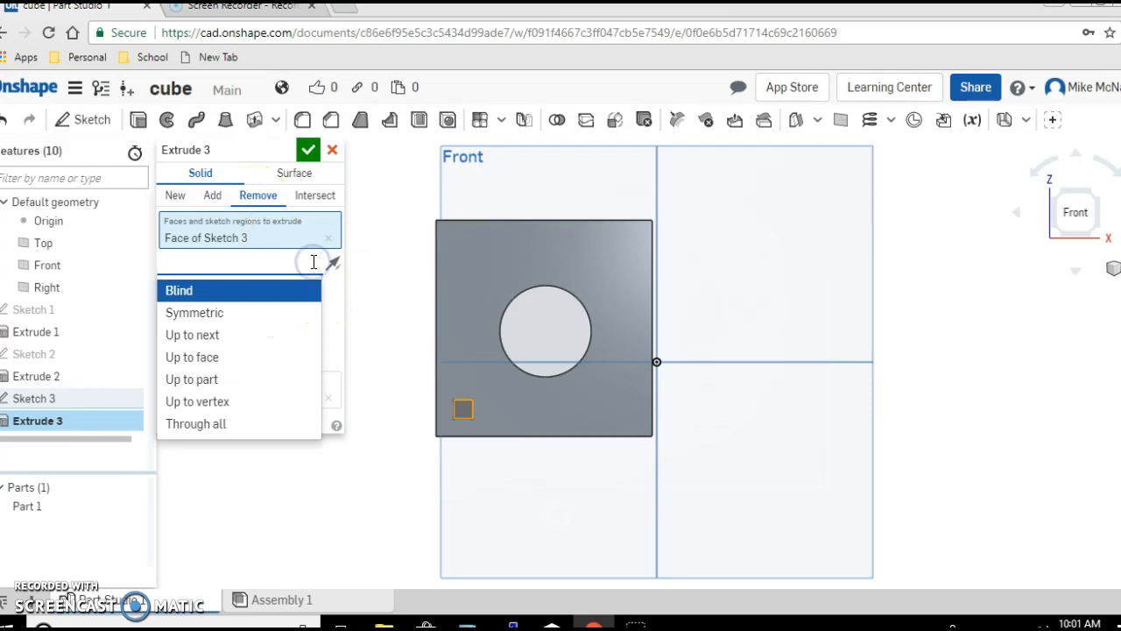
click(235, 424)
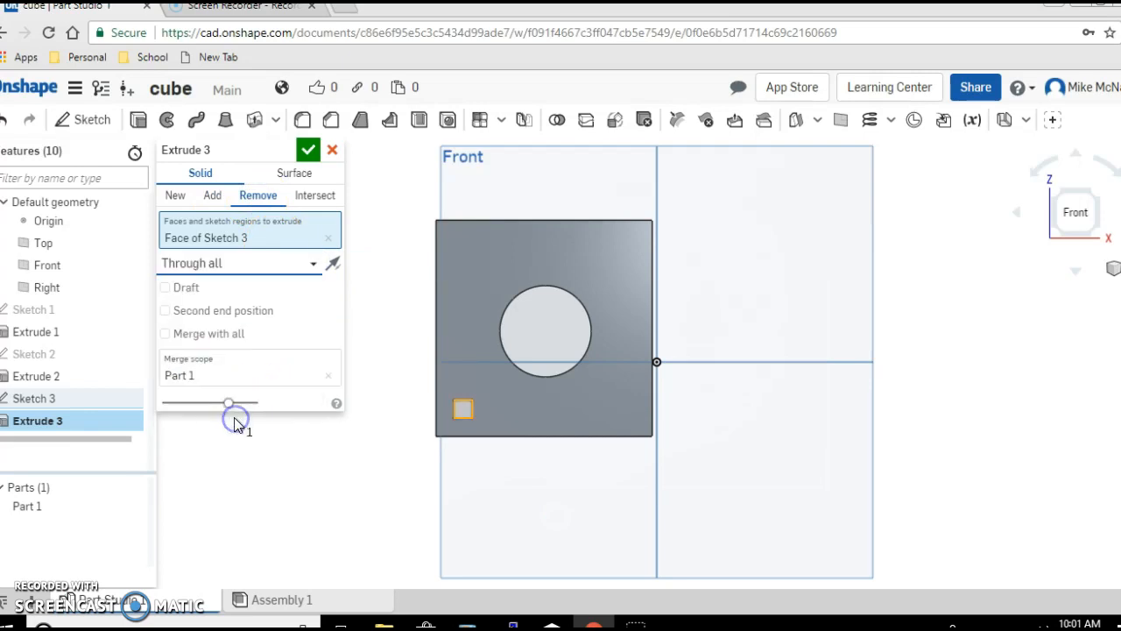
click(308, 151)
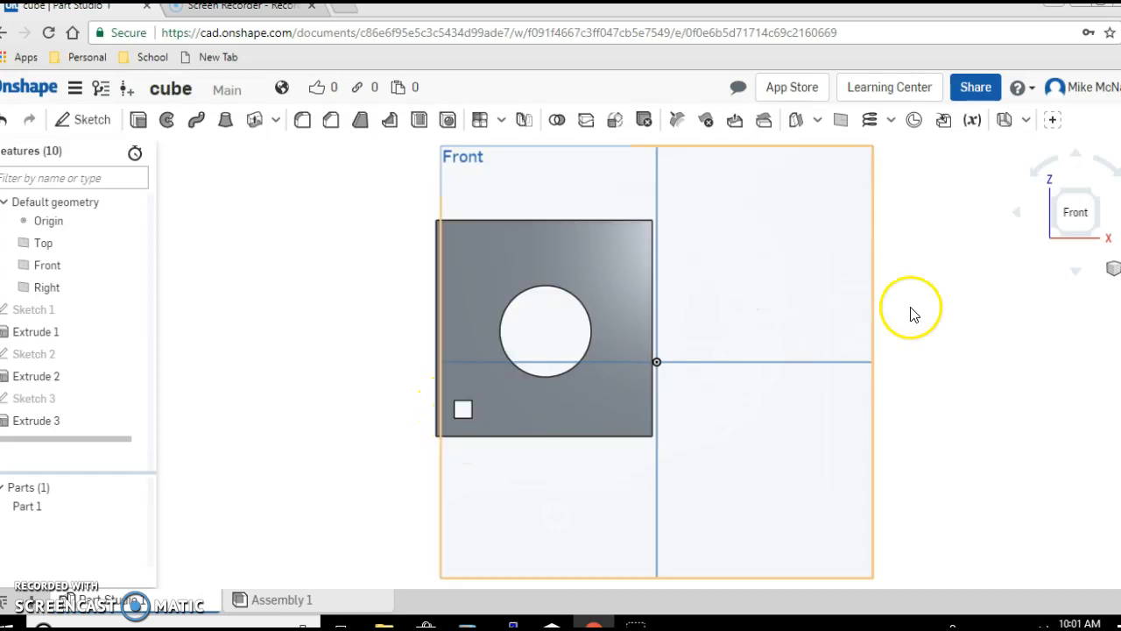
Examine the round and square through-holes from all sides of the cube in one full turn, ending at the front view.
key(Left)
key(Left)
key(Left)
key(Left)
key(Left)
key(Left)
key(Left)
key(Left)
key(Left)
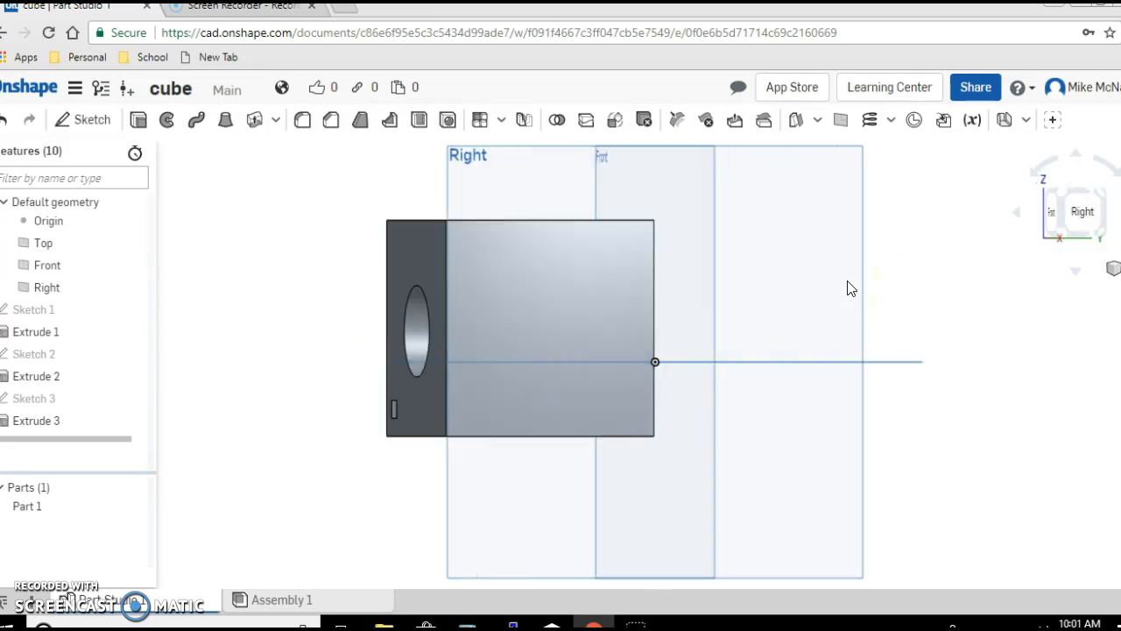
key(Left)
key(Left)
key(Left)
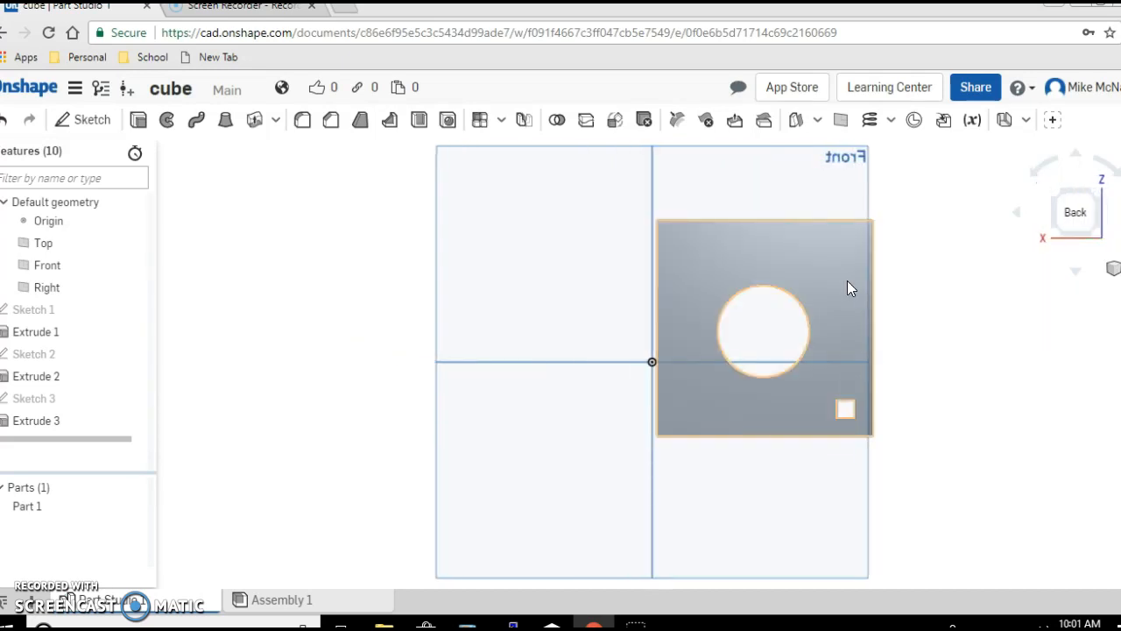
key(Left)
key(Left)
key(Left)
key(Left)
key(Left)
key(Left)
key(Left)
key(Left)
key(Left)
key(Left)
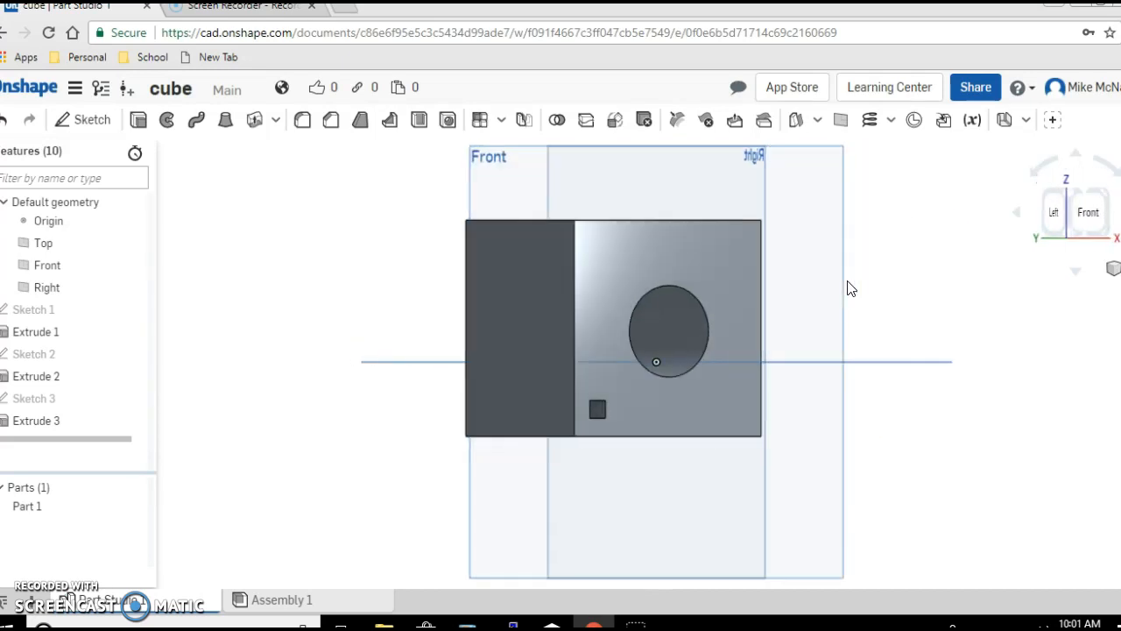
key(Left)
key(Left)
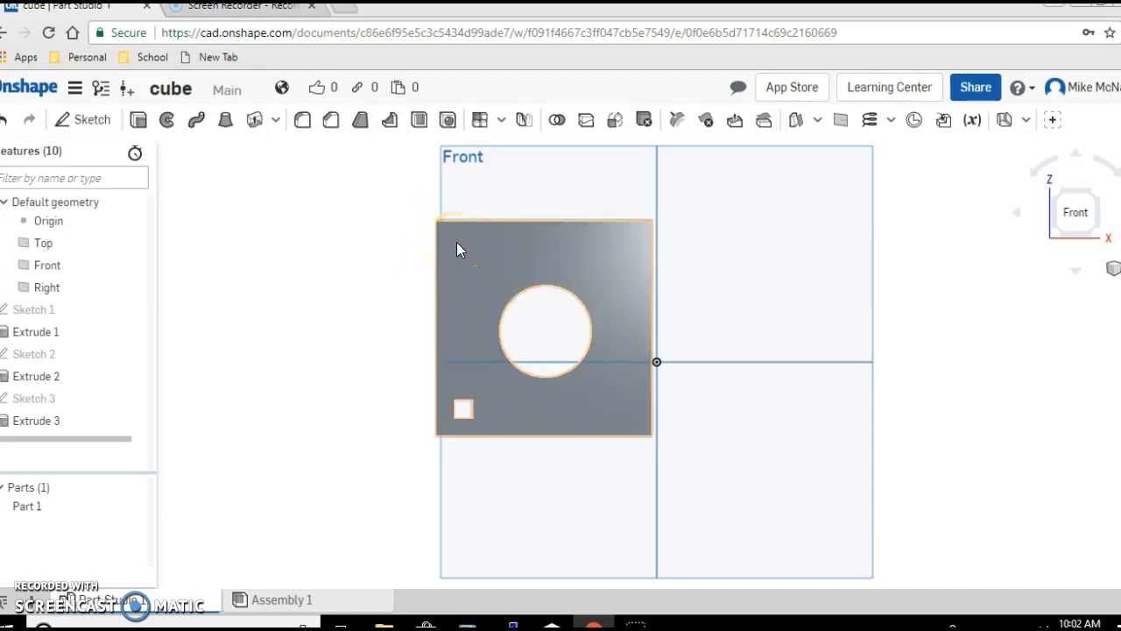
click(347, 310)
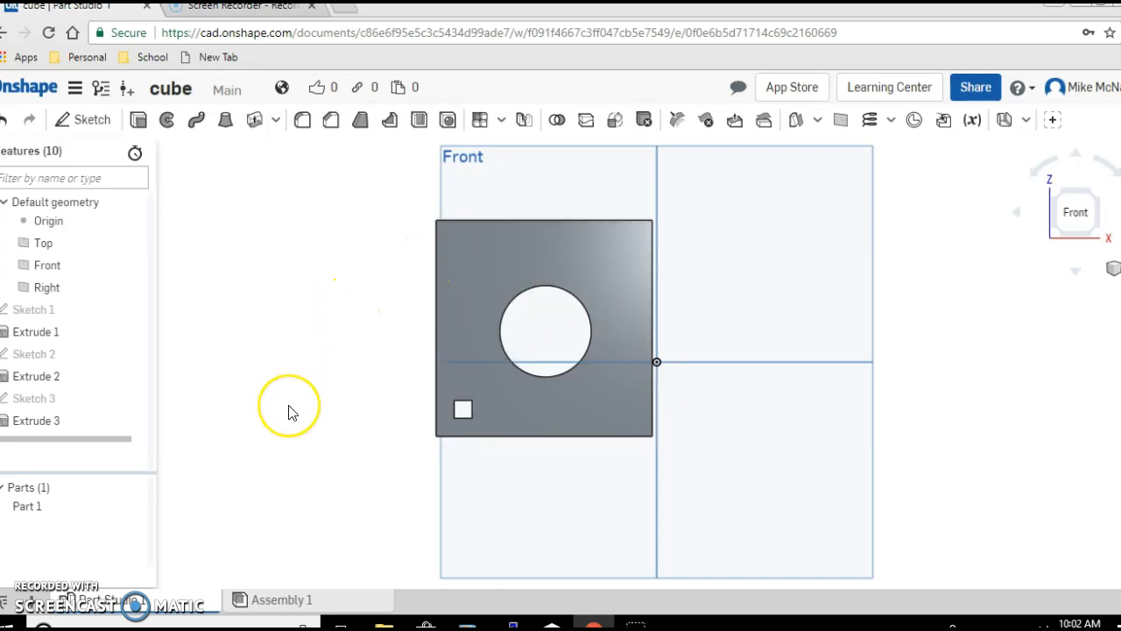